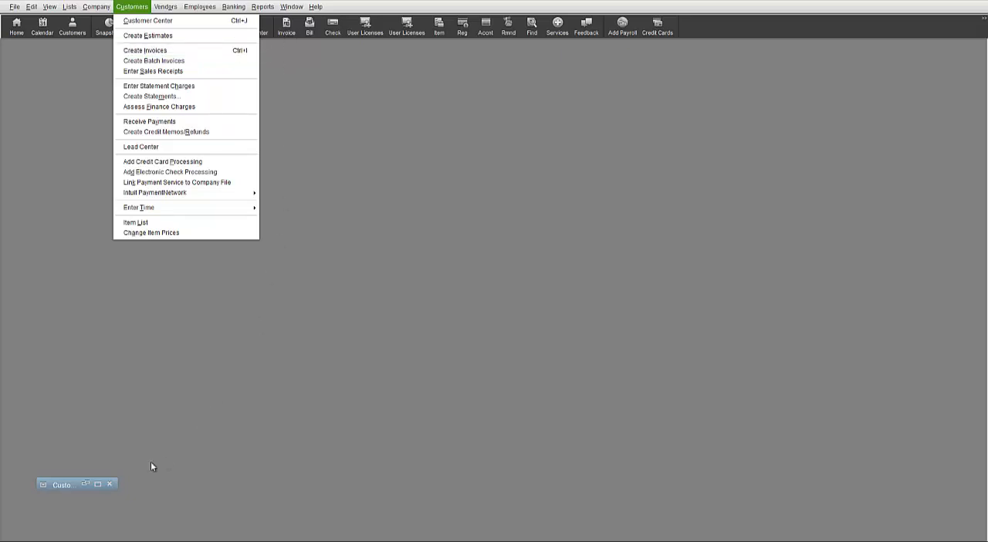
- Restore the minimized Customer Center and start a new blank customer invoice
{"action": "left_click", "coordinate": [98, 485]}
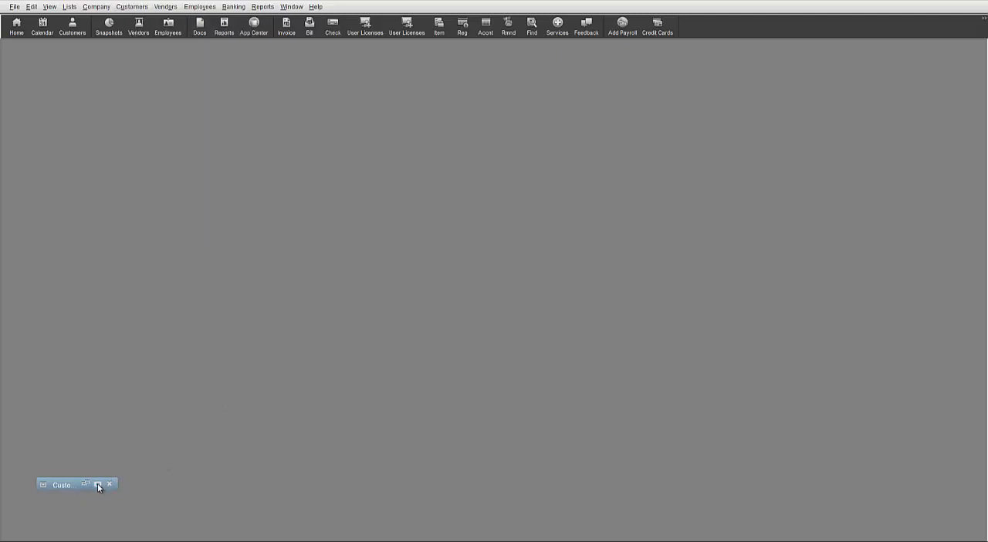
{"action": "left_click", "coordinate": [98, 485]}
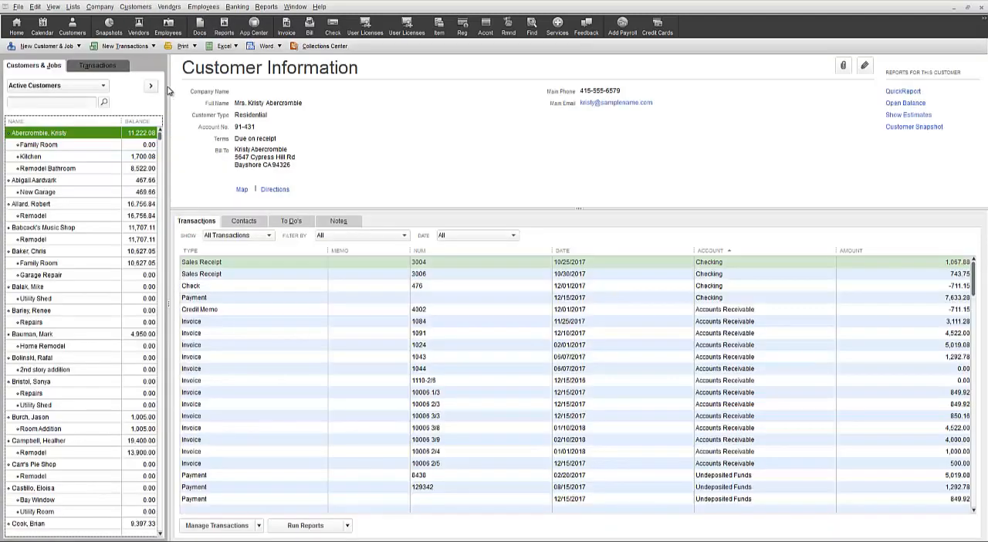
{"action": "left_click", "coordinate": [153, 46]}
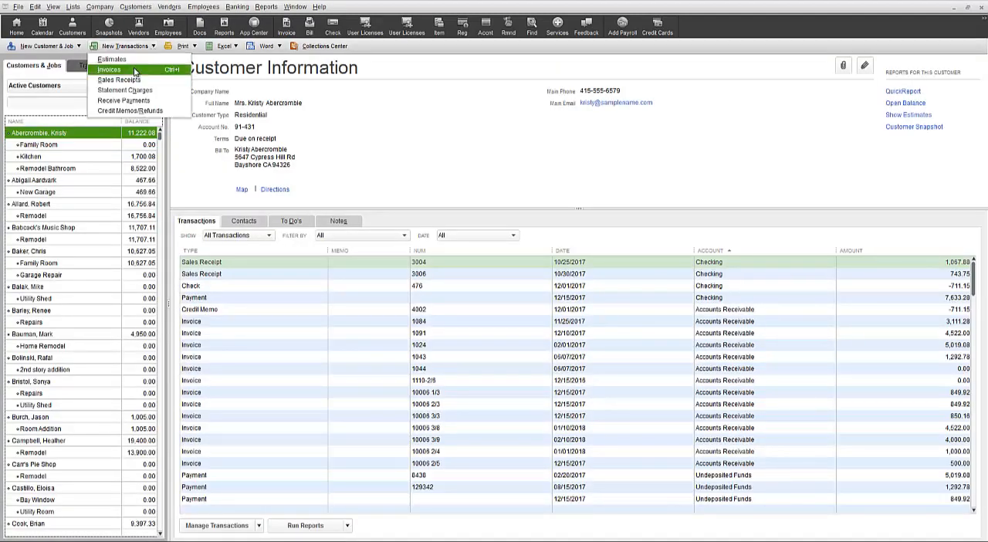
{"action": "left_click", "coordinate": [133, 69]}
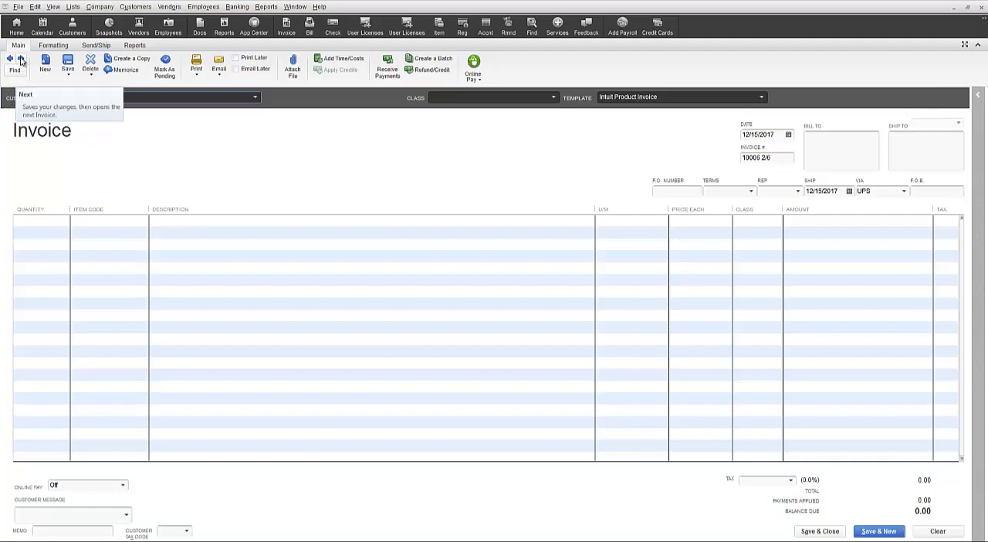
{"action": "left_click", "coordinate": [21, 60]}
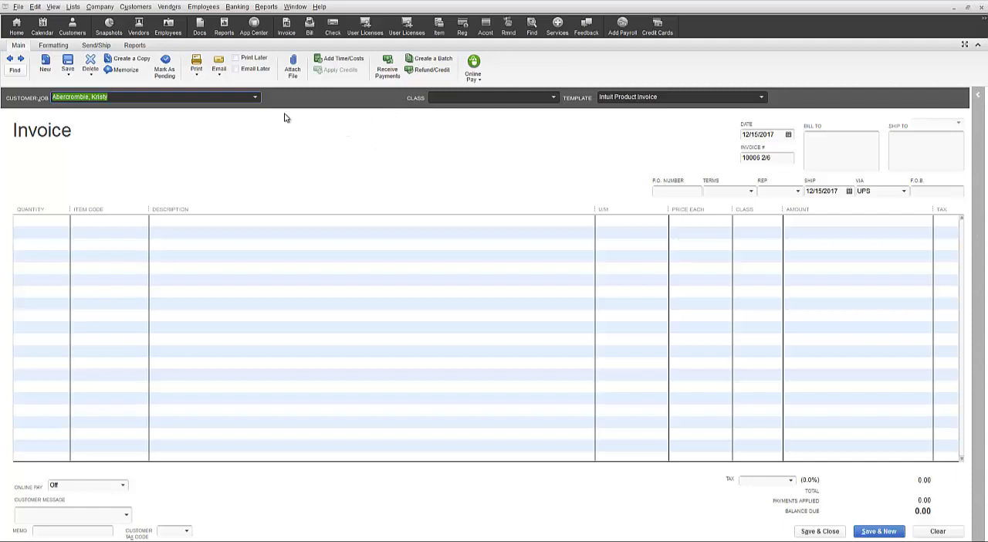
- Assign the invoice to the New Garage customer job
{"action": "left_click", "coordinate": [255, 97]}
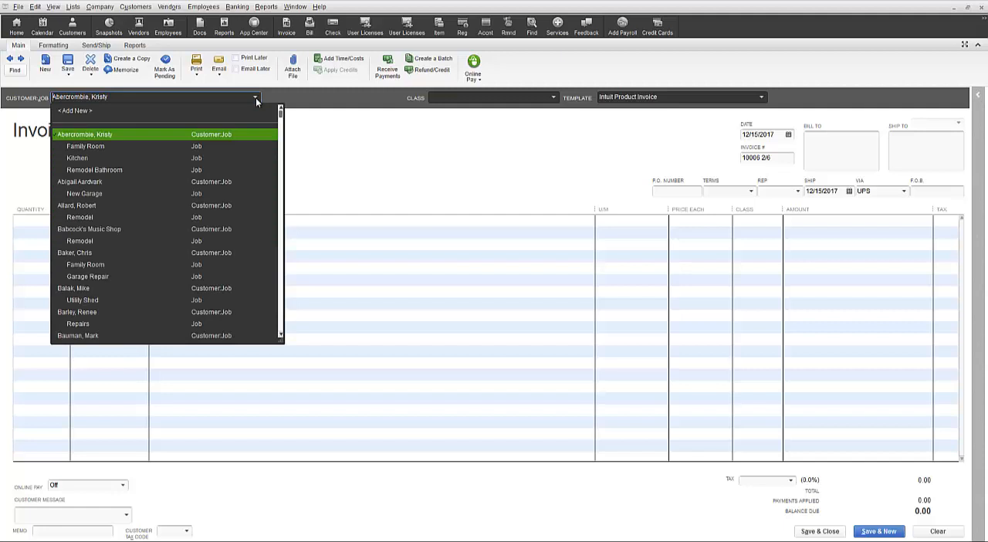
{"action": "left_click", "coordinate": [123, 193]}
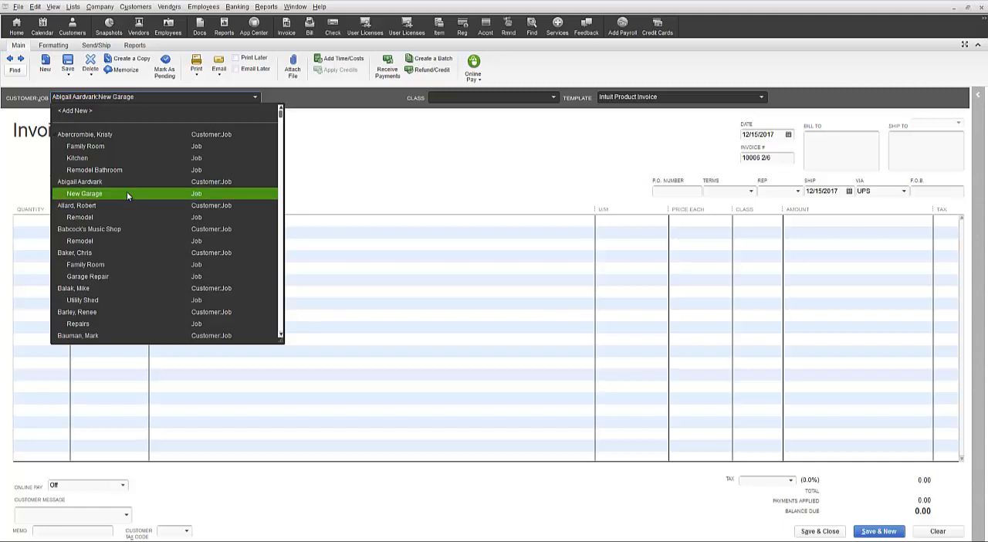
{"action": "left_click", "coordinate": [127, 193]}
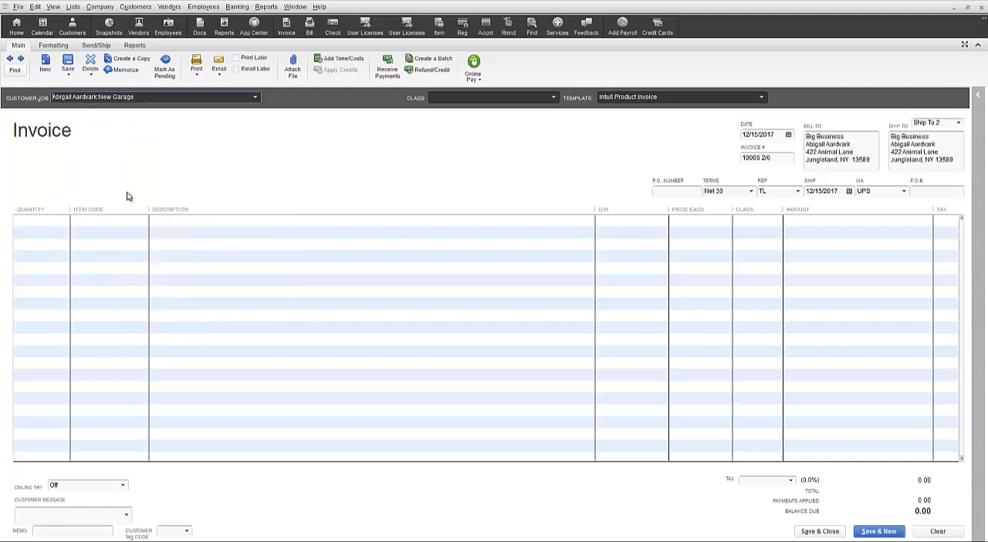
- Set the invoice's class to New Construction and choose the Intuit Product Invoice template
{"action": "left_click", "coordinate": [552, 96]}
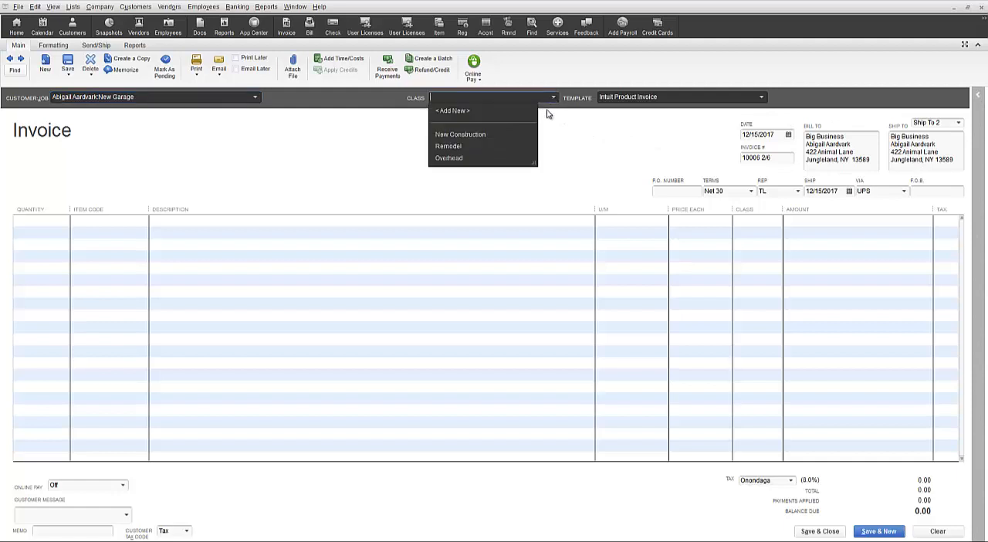
{"action": "left_click", "coordinate": [510, 137]}
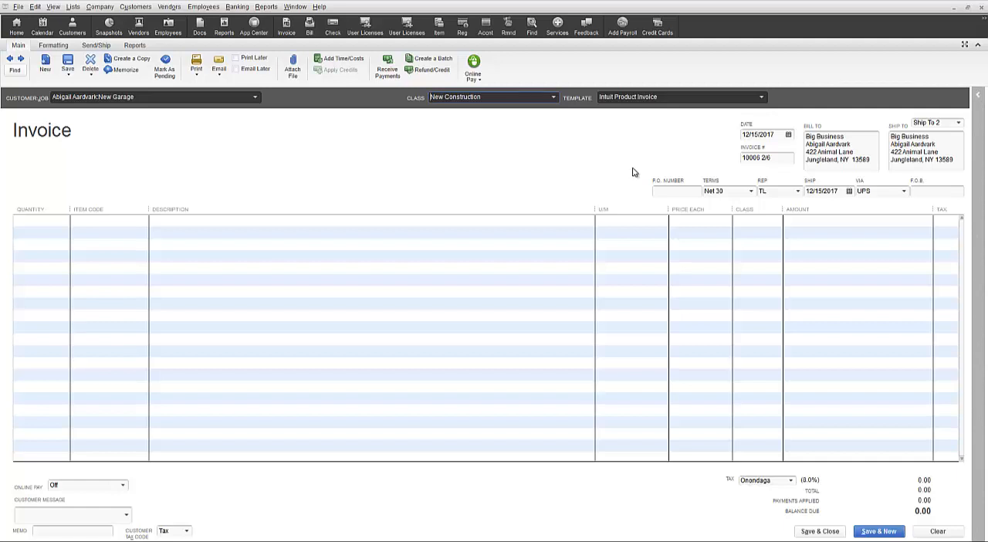
{"action": "left_click", "coordinate": [762, 97]}
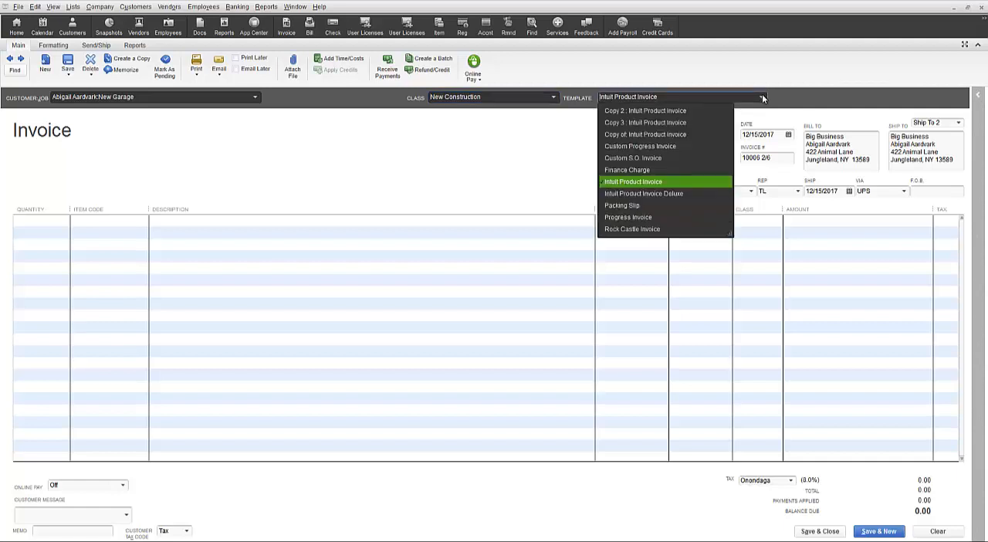
{"action": "left_click", "coordinate": [667, 182]}
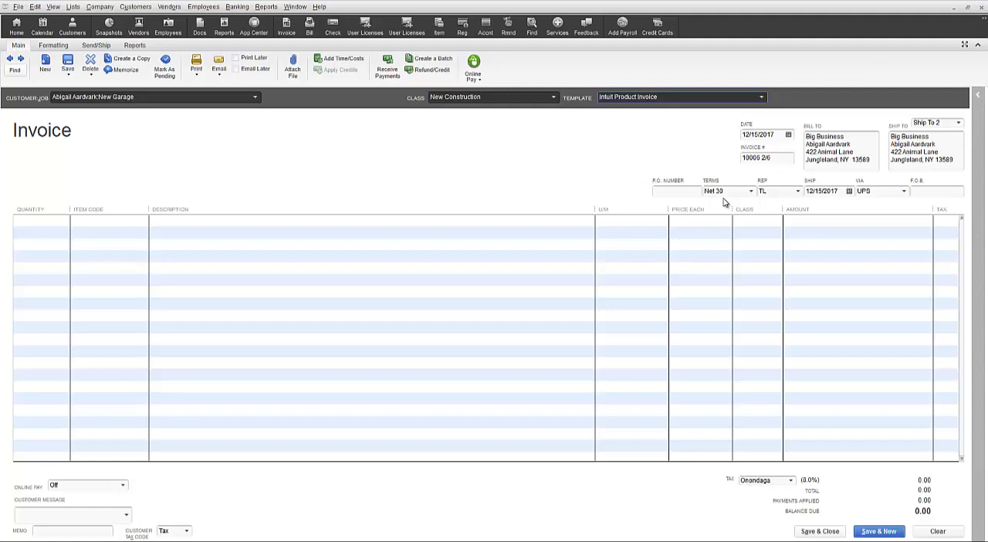
- Review the available choices for the invoice's payment terms, sales rep and shipping method, leaving each selection as it is
{"action": "left_click", "coordinate": [750, 191]}
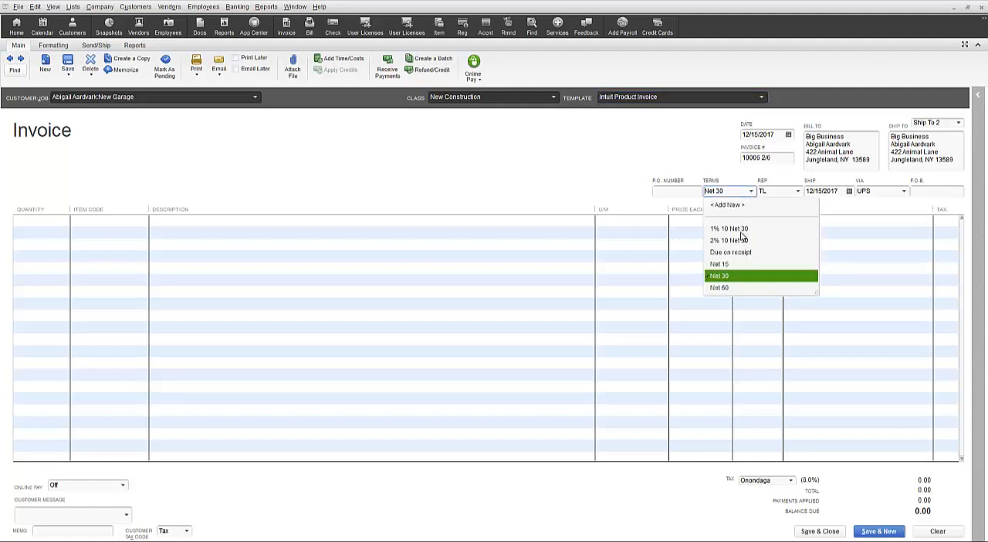
{"action": "left_click", "coordinate": [753, 193]}
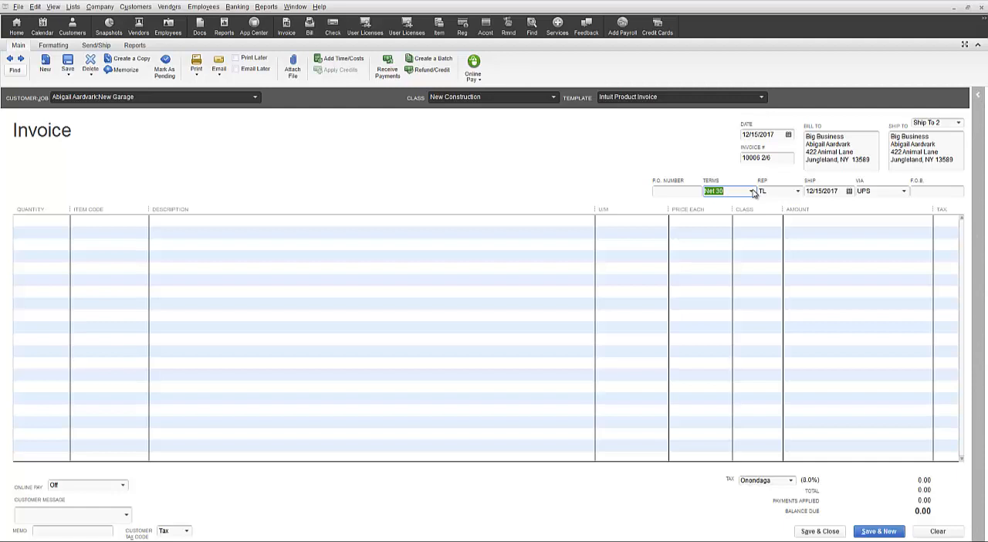
{"action": "left_click", "coordinate": [798, 192]}
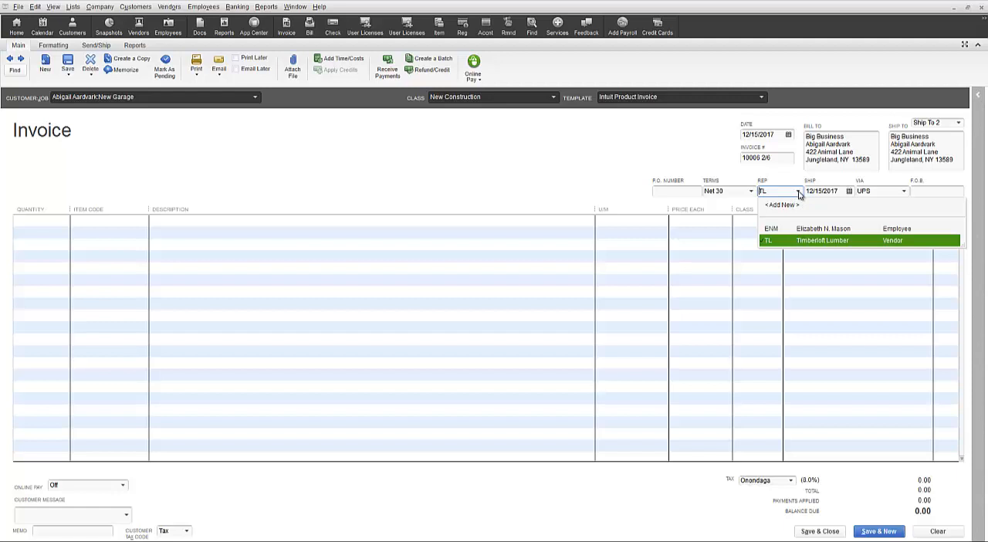
{"action": "left_click", "coordinate": [799, 192]}
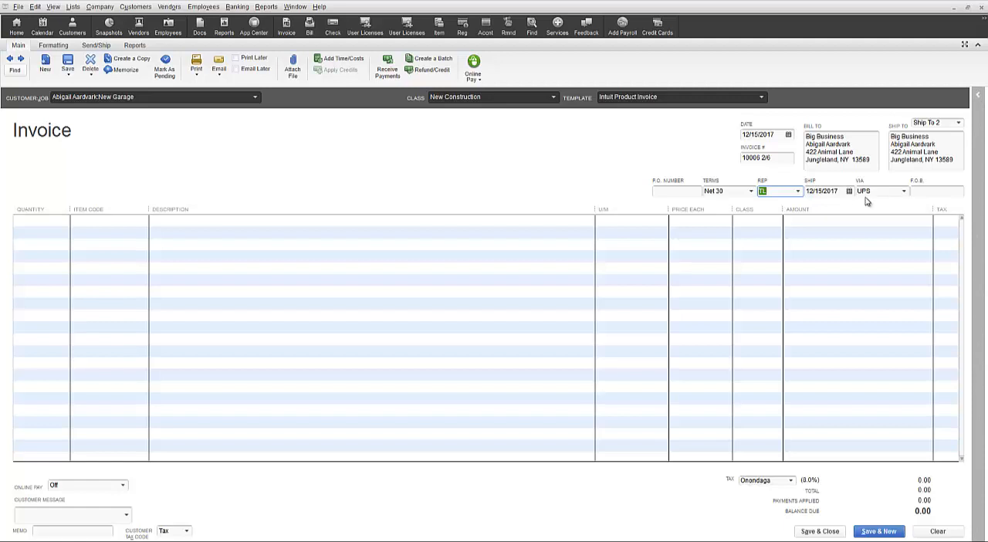
{"action": "left_click", "coordinate": [904, 191]}
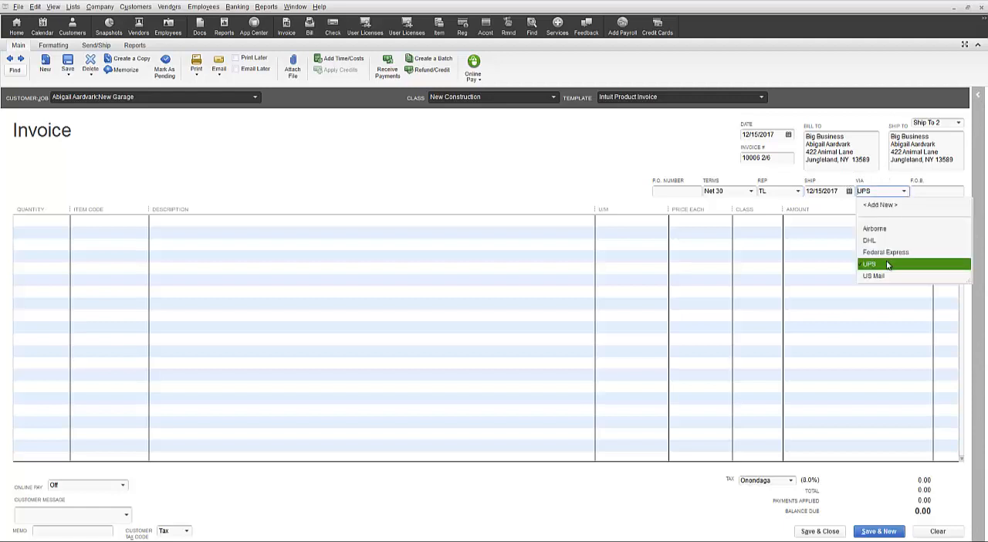
{"action": "left_click", "coordinate": [904, 192]}
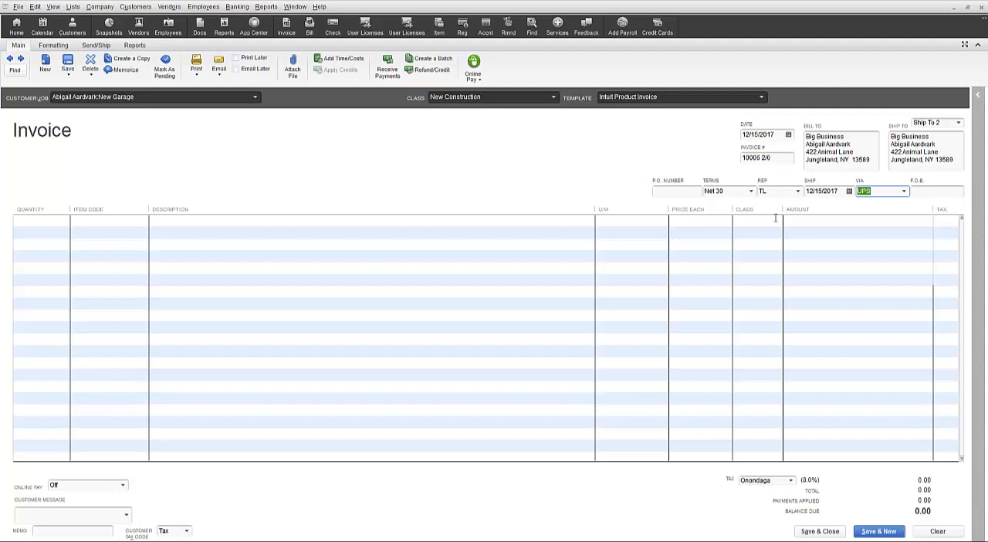
- Add the Blueprints service item as the invoice's first line
{"action": "left_click", "coordinate": [134, 220]}
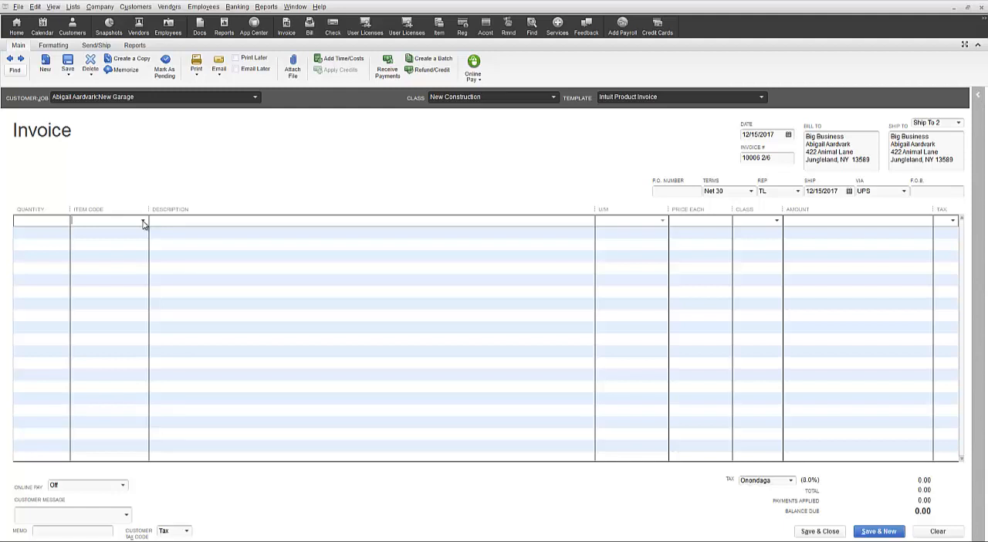
{"action": "left_click", "coordinate": [143, 222]}
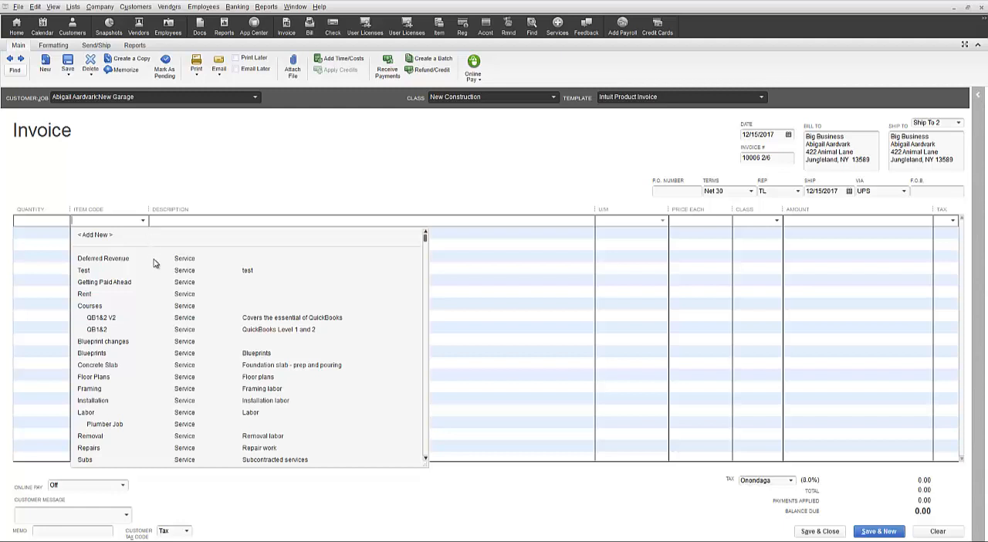
{"action": "left_click", "coordinate": [158, 356]}
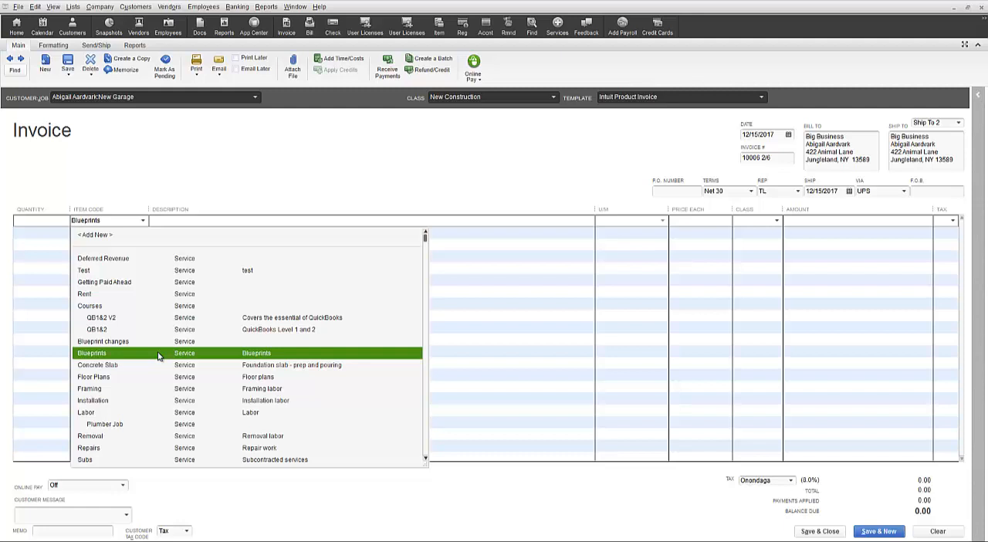
{"action": "left_click", "coordinate": [158, 356]}
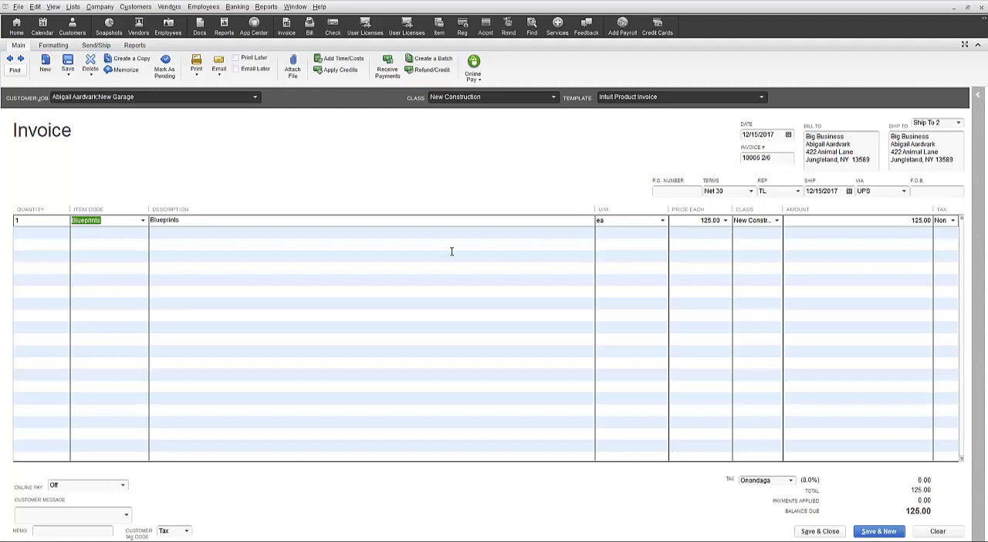
- Add the Concrete Slab and Floor Plans service items as the second and third invoice lines
{"action": "left_click", "coordinate": [89, 232]}
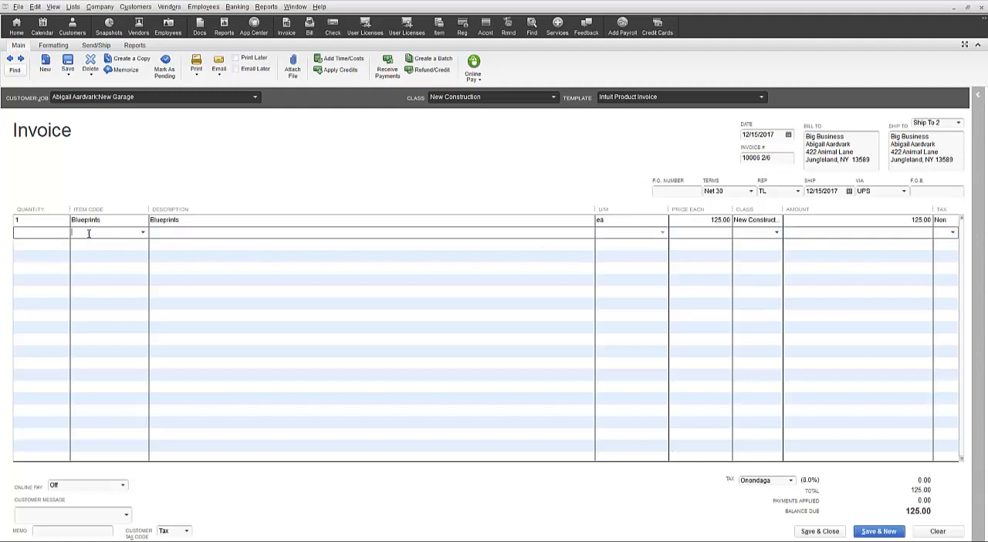
{"action": "left_click", "coordinate": [142, 232]}
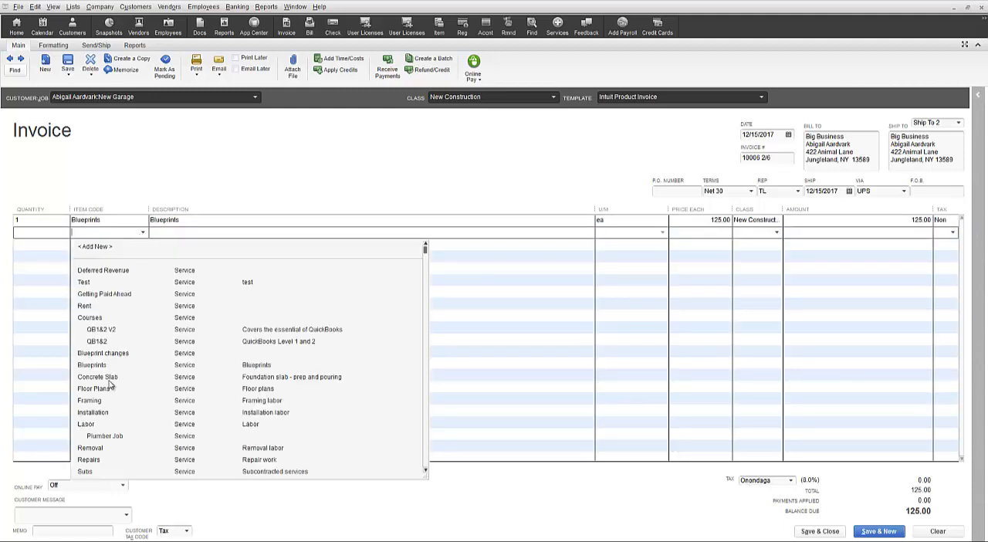
{"action": "left_click", "coordinate": [130, 245]}
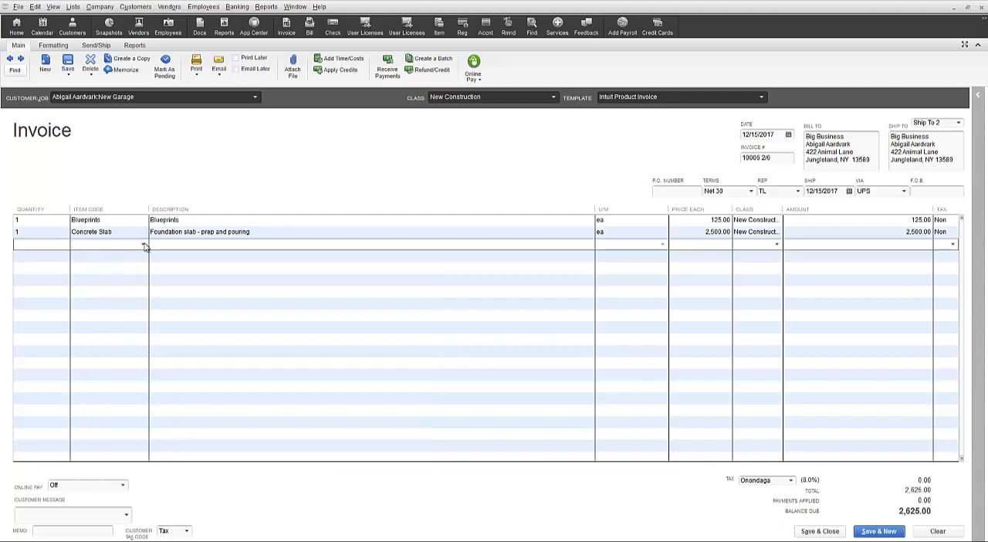
{"action": "left_click", "coordinate": [144, 245]}
{"action": "left_click", "coordinate": [106, 400]}
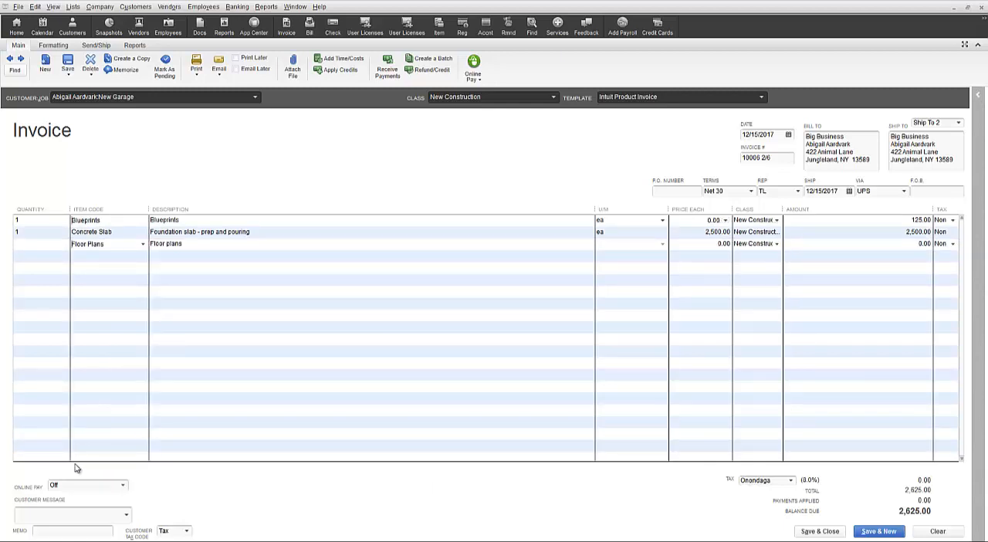
- Review the invoice's customer message, memo, customer tax code and sales tax item choices without changing them
{"action": "left_click", "coordinate": [126, 515]}
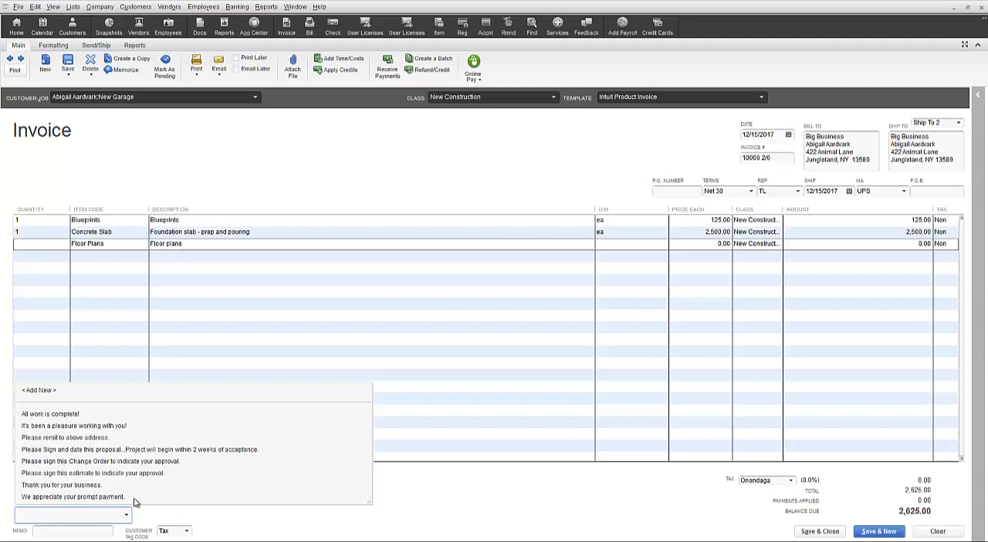
{"action": "left_click", "coordinate": [44, 531]}
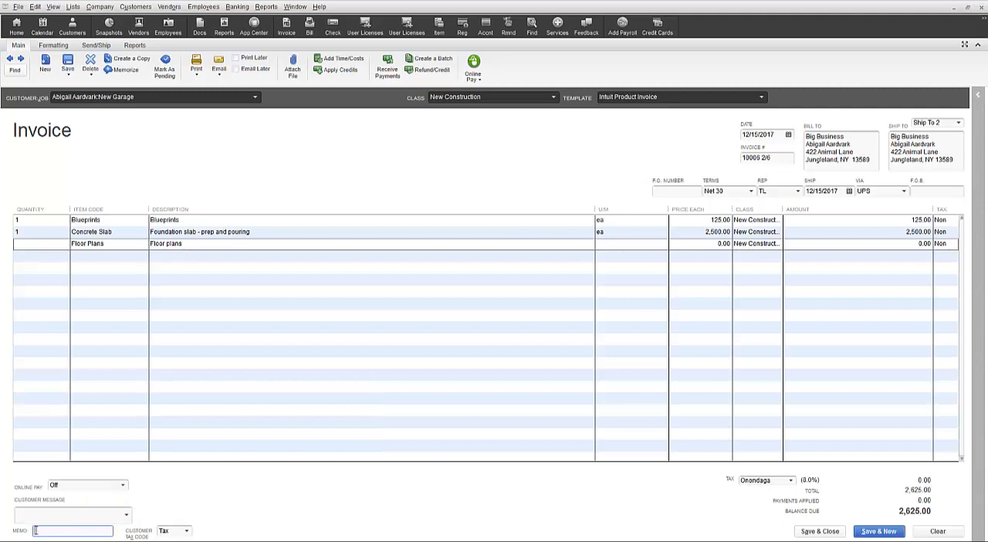
{"action": "left_click", "coordinate": [186, 533]}
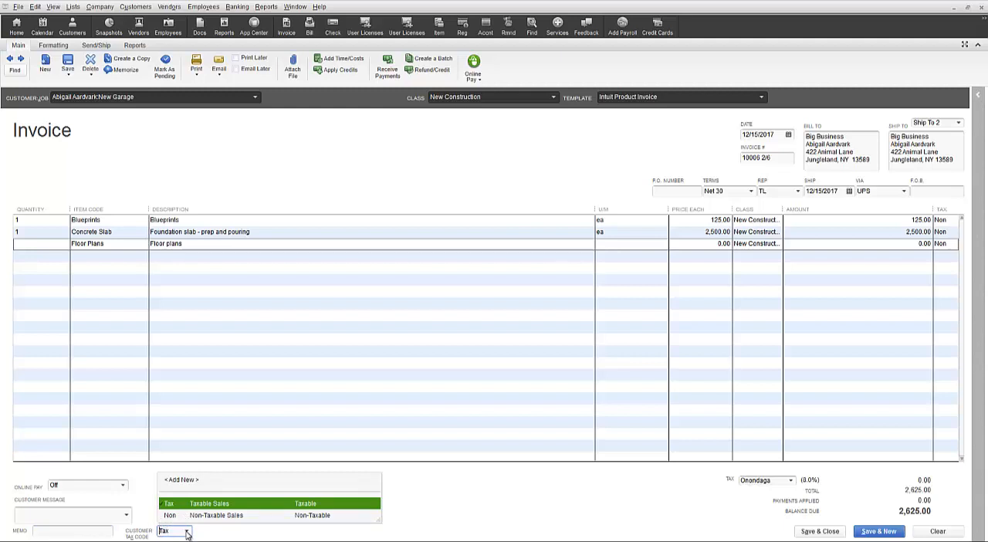
{"action": "left_click", "coordinate": [186, 533]}
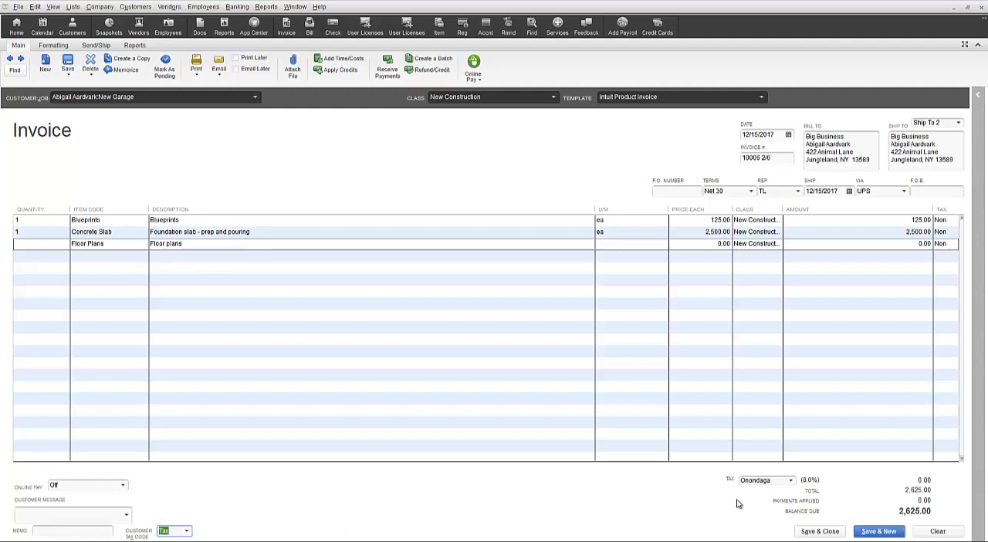
{"action": "left_click", "coordinate": [791, 481]}
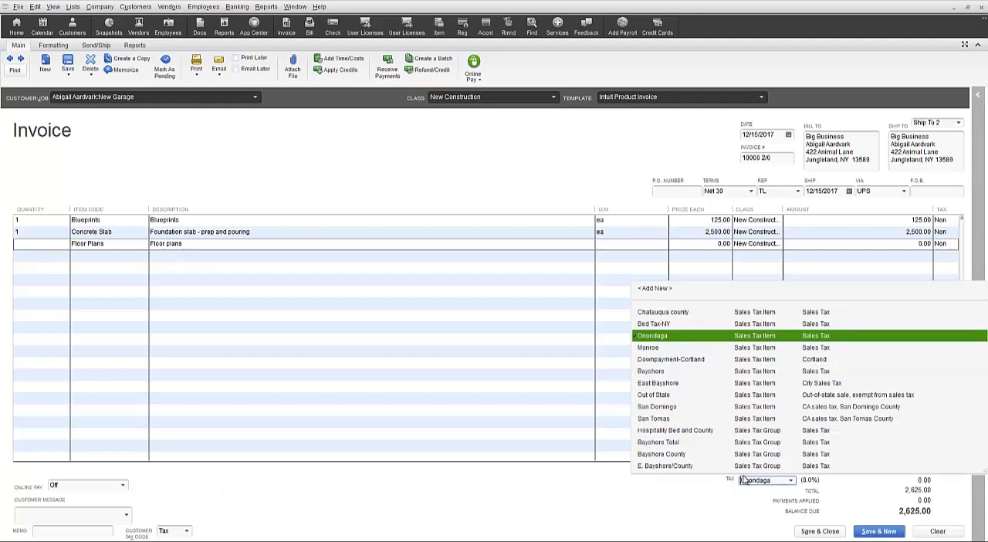
{"action": "left_click", "coordinate": [791, 481]}
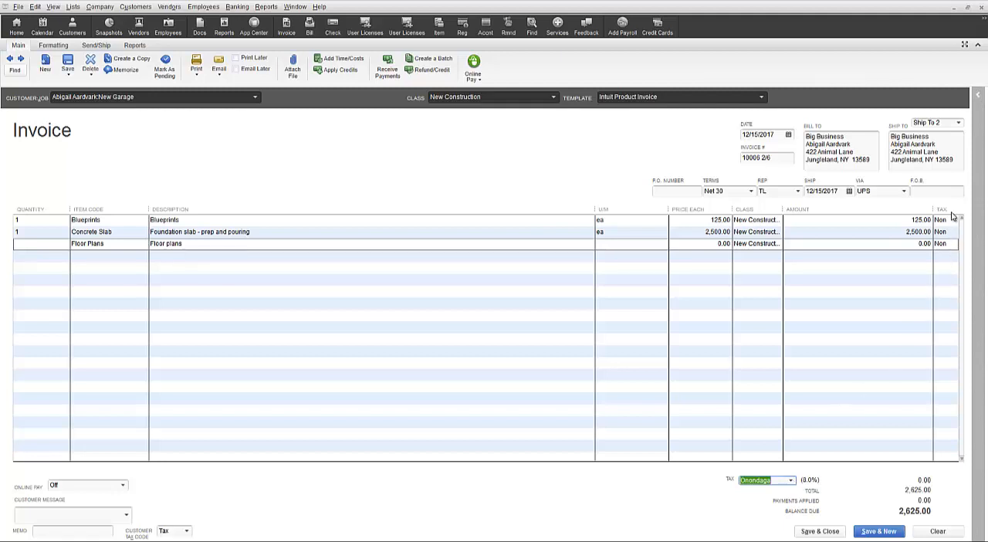